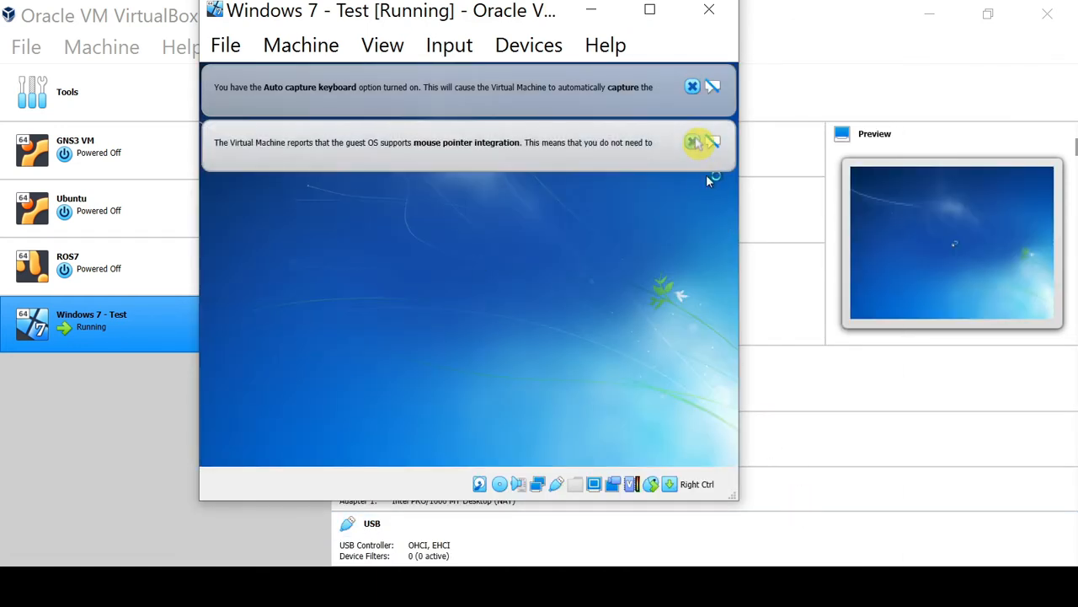
# Step: Dismiss the VM notifications and continue setup with English language, English (United States) time format and US keyboard
pyautogui.click(692, 142)
pyautogui.click(692, 85)
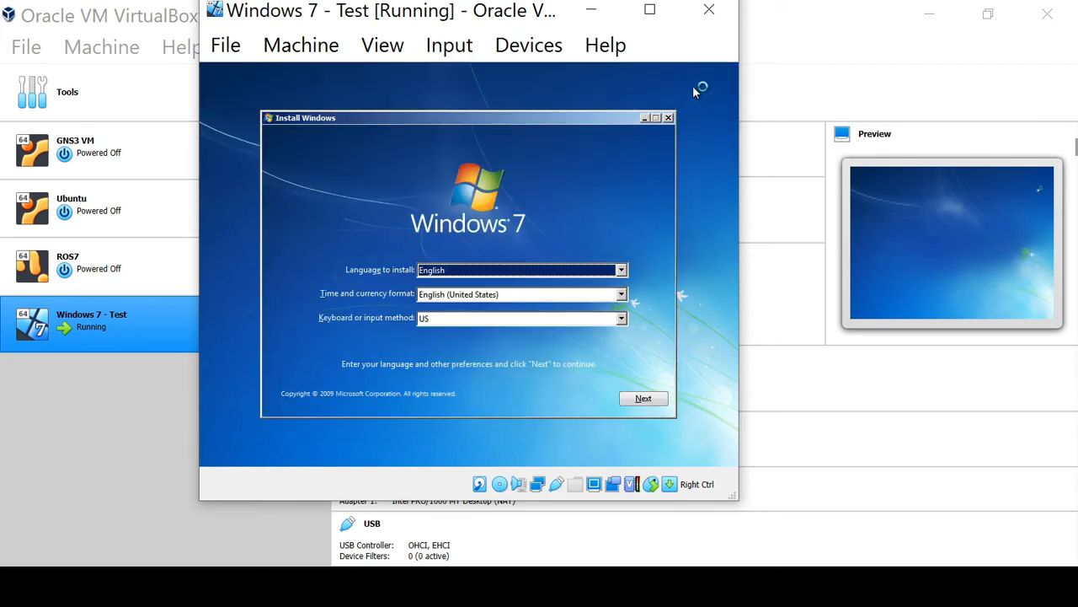
pyautogui.click(621, 271)
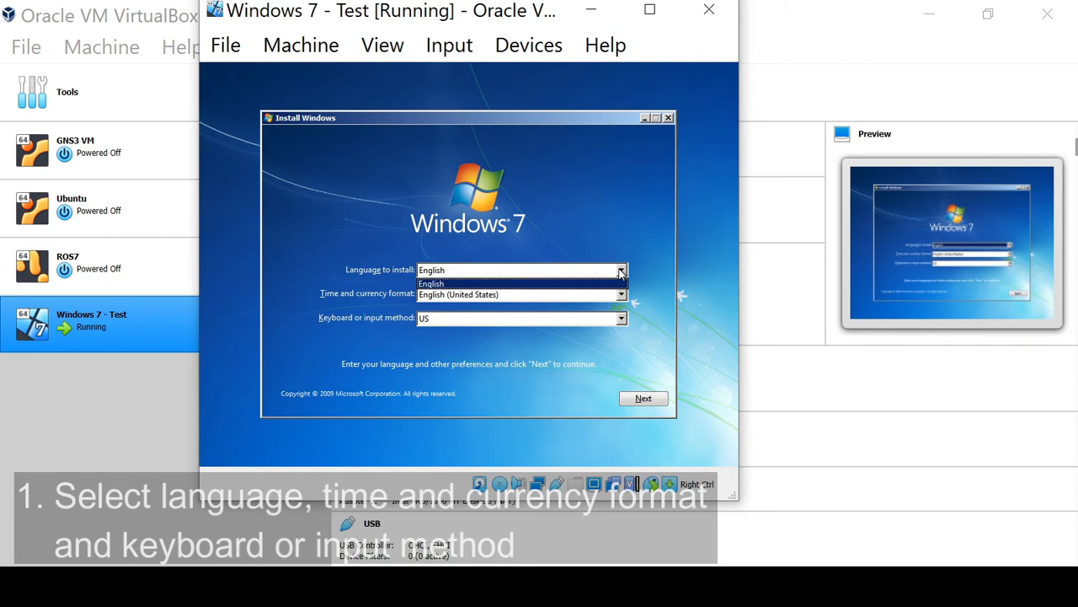
pyautogui.click(621, 278)
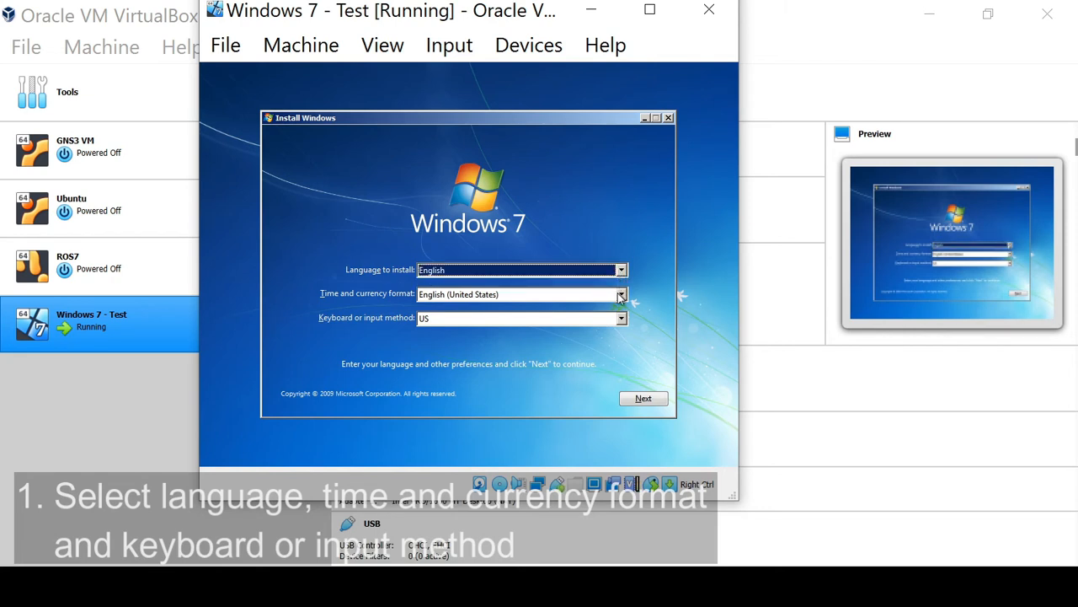
pyautogui.click(621, 295)
pyautogui.click(621, 295)
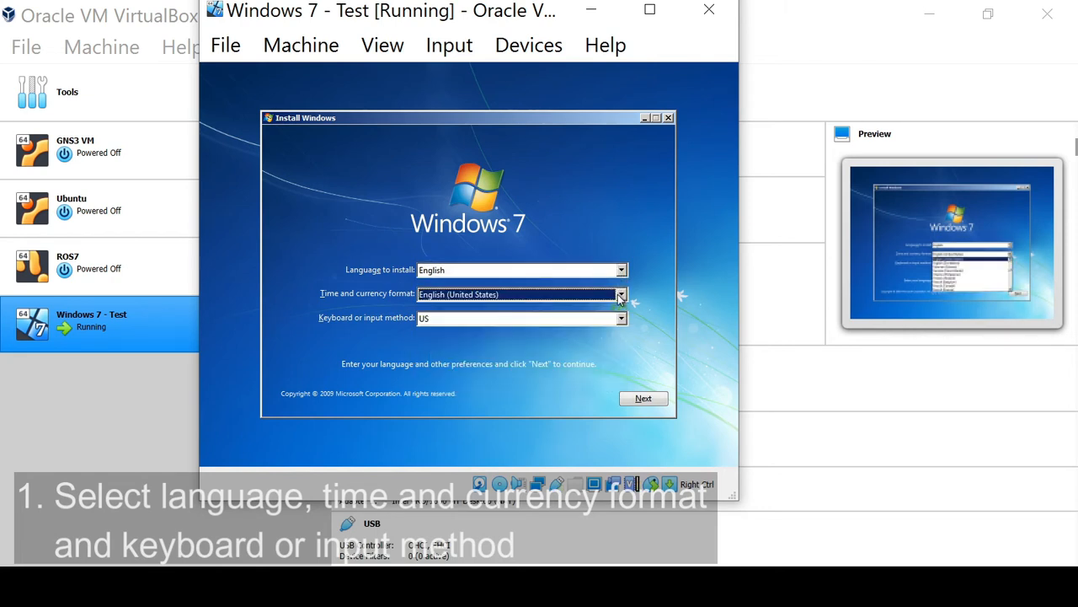
pyautogui.click(621, 318)
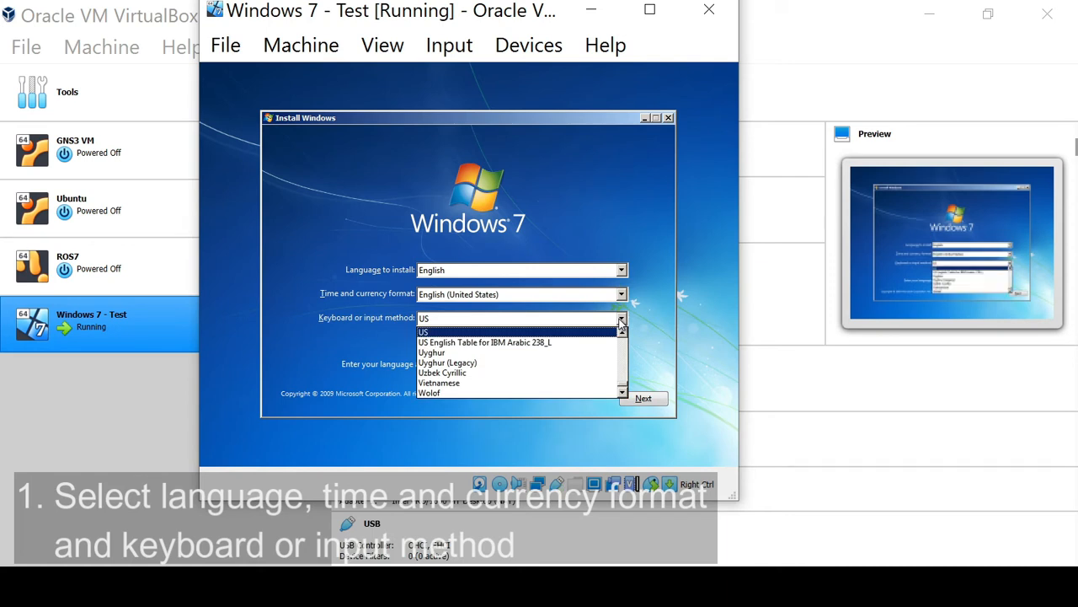
pyautogui.click(621, 320)
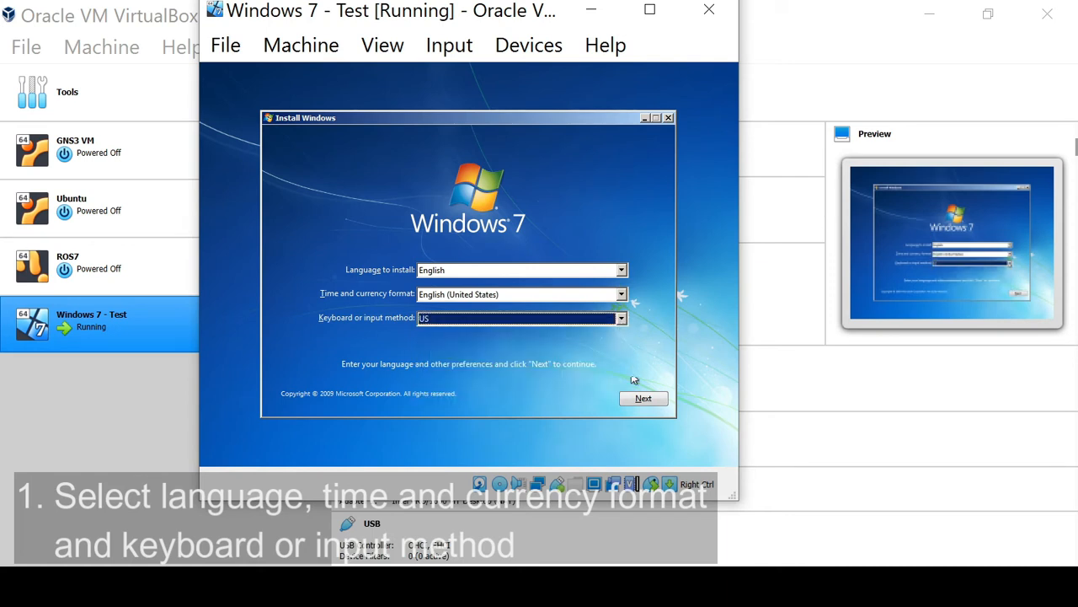
pyautogui.click(644, 400)
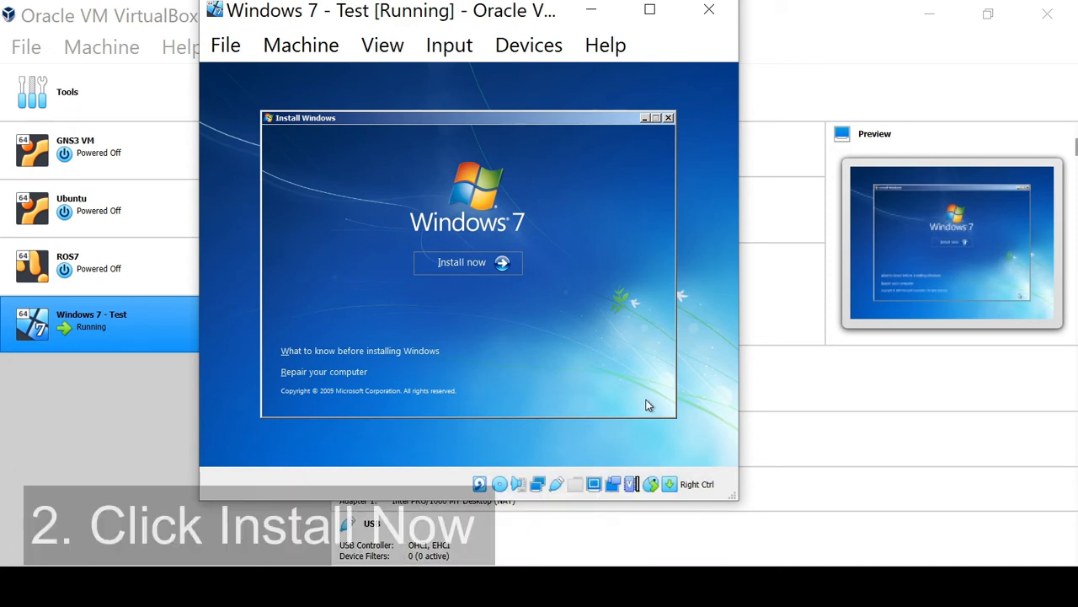
# Step: Start the Windows installation and accept the license terms to proceed
pyautogui.click(460, 262)
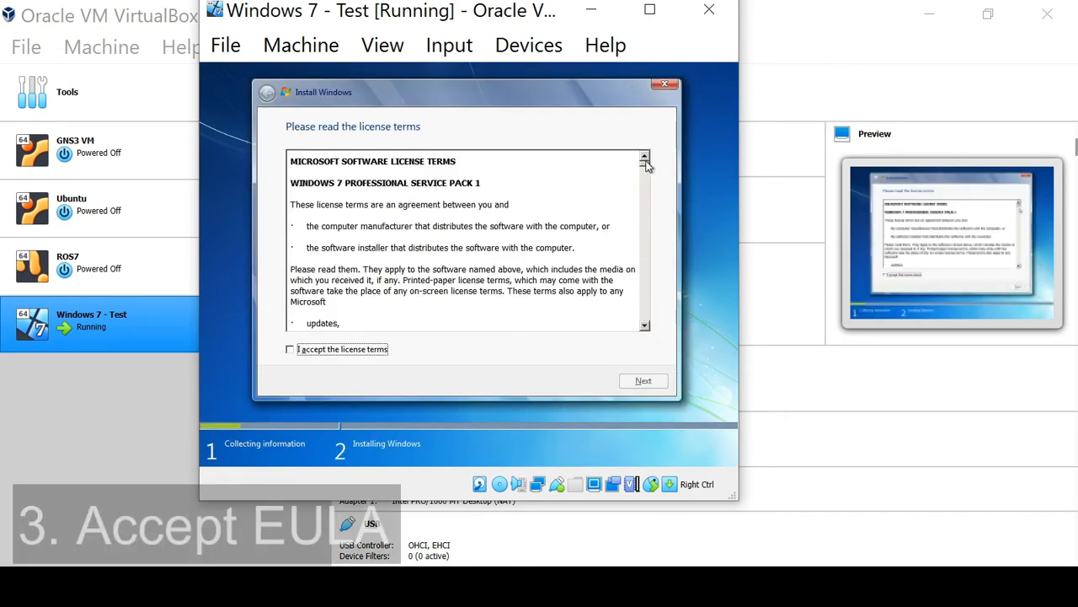
pyautogui.moveTo(647, 164)
pyautogui.mouseDown()
pyautogui.moveTo(645, 300)
pyautogui.moveTo(647, 169)
pyautogui.mouseUp()
pyautogui.moveTo(344, 160); pyautogui.dragTo(473, 166)
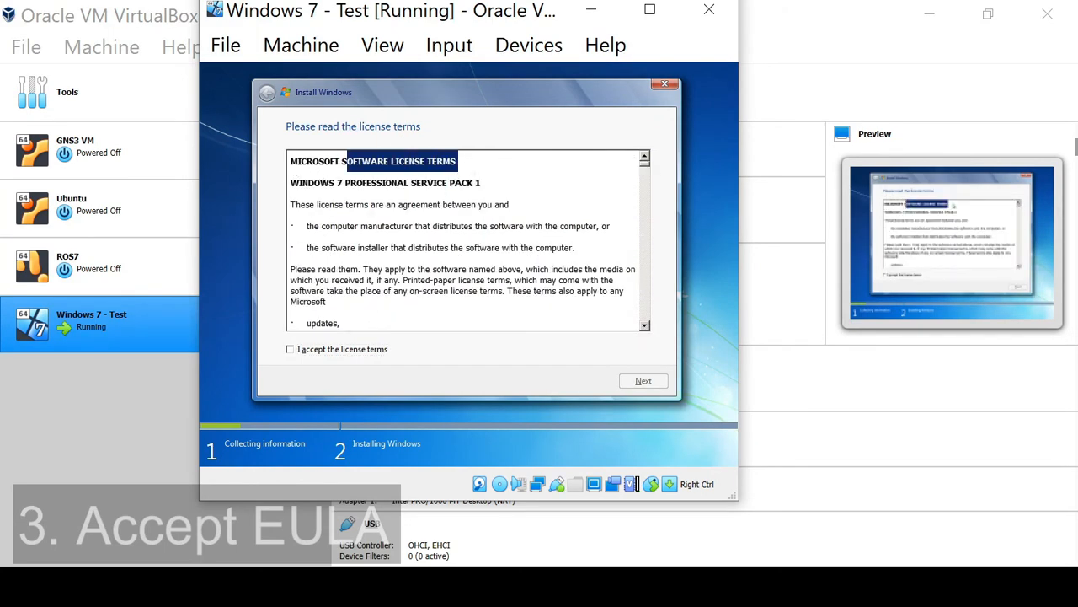
pyautogui.click(290, 349)
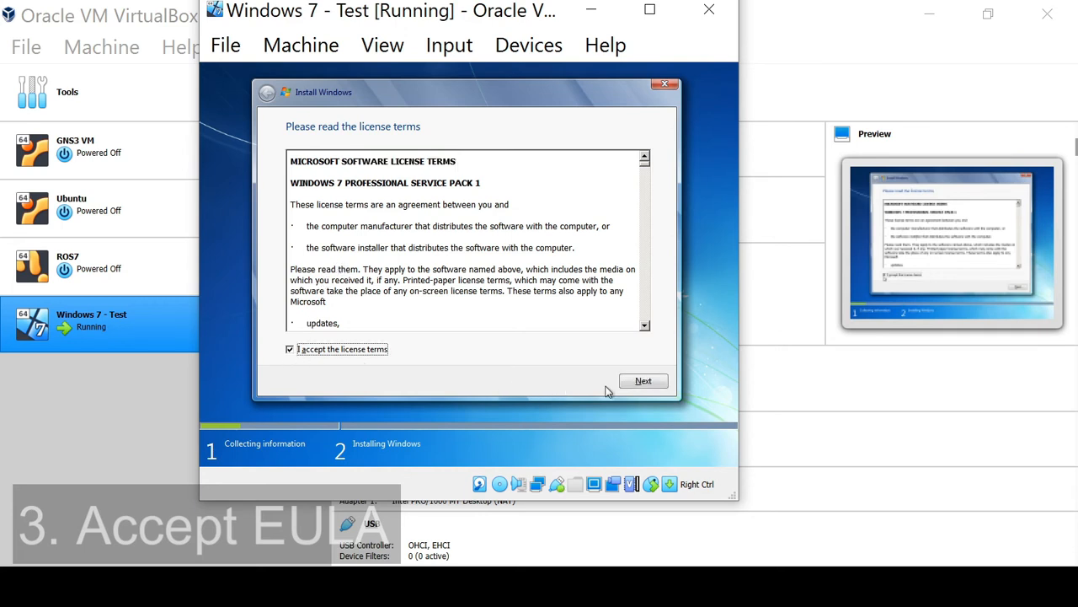
pyautogui.click(643, 381)
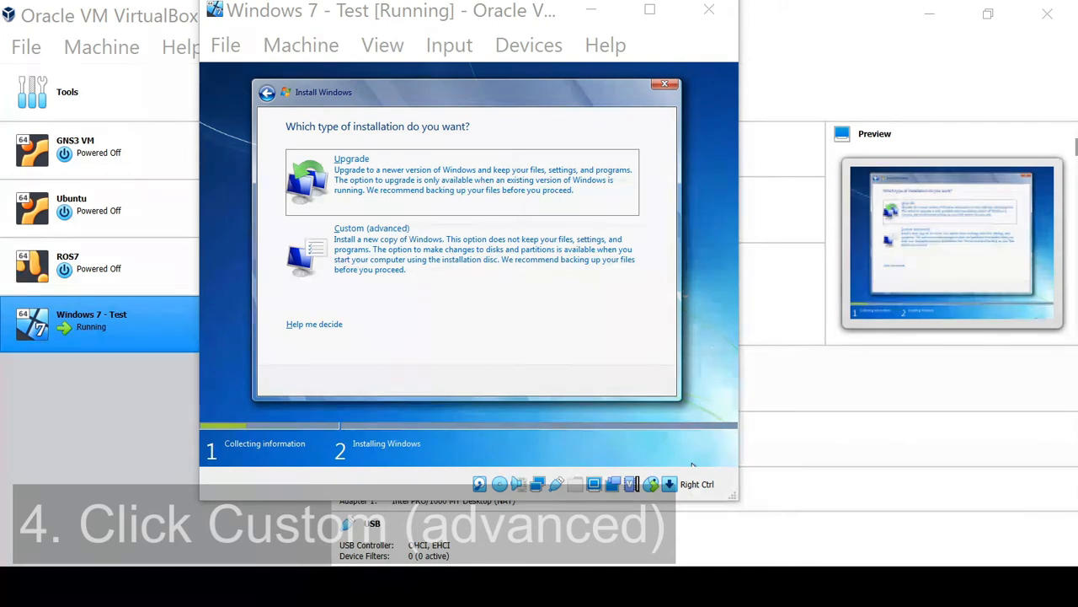
# Step: Choose the Custom (advanced) installation type and open the advanced drive options
pyautogui.click(508, 246)
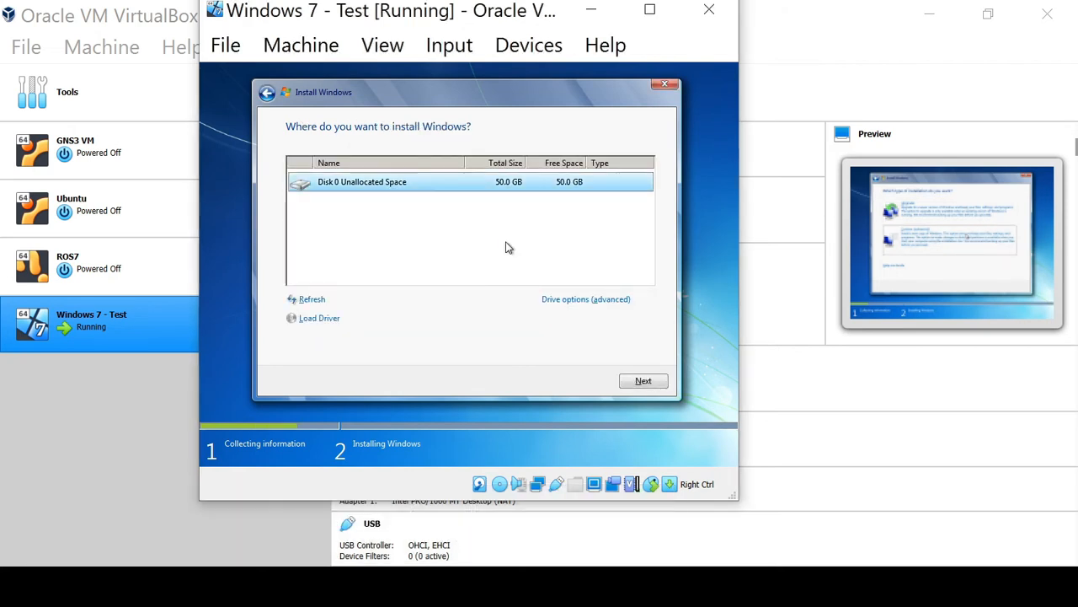
pyautogui.click(576, 301)
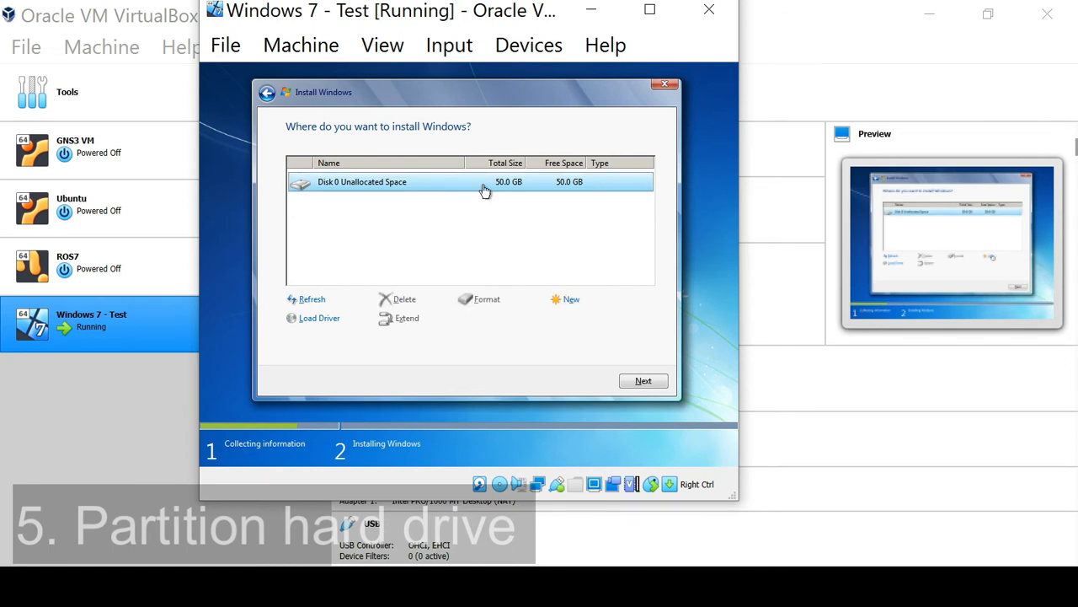
# Step: Create a new 30820 MB partition on the unallocated disk space, accepting the extra system partitions
pyautogui.click(568, 302)
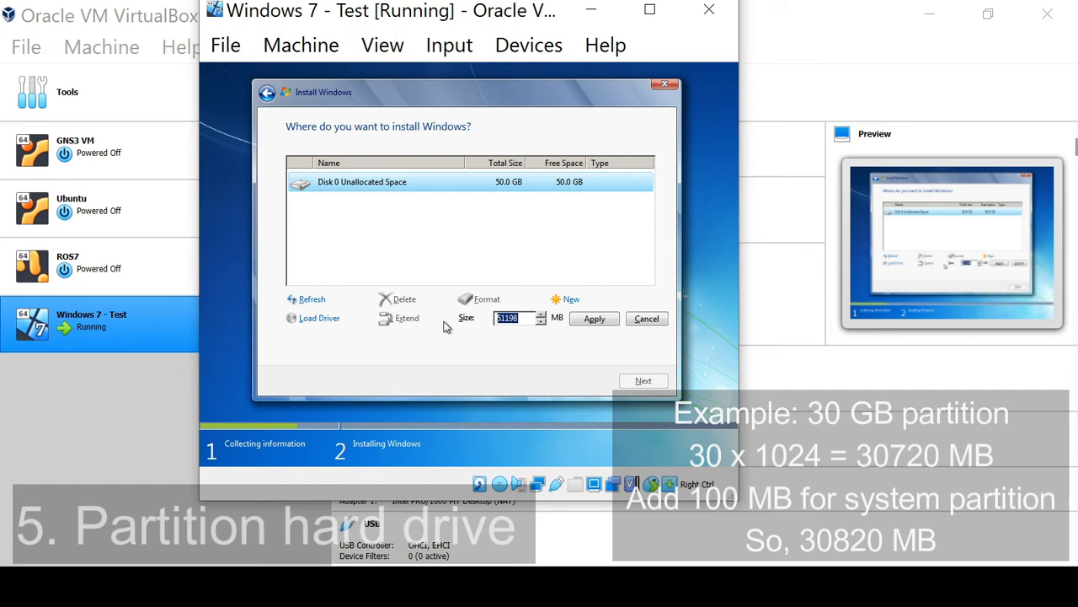
pyautogui.write('30720')
pyautogui.press('BackSpace')
pyautogui.write('8')
pyautogui.click(604, 321)
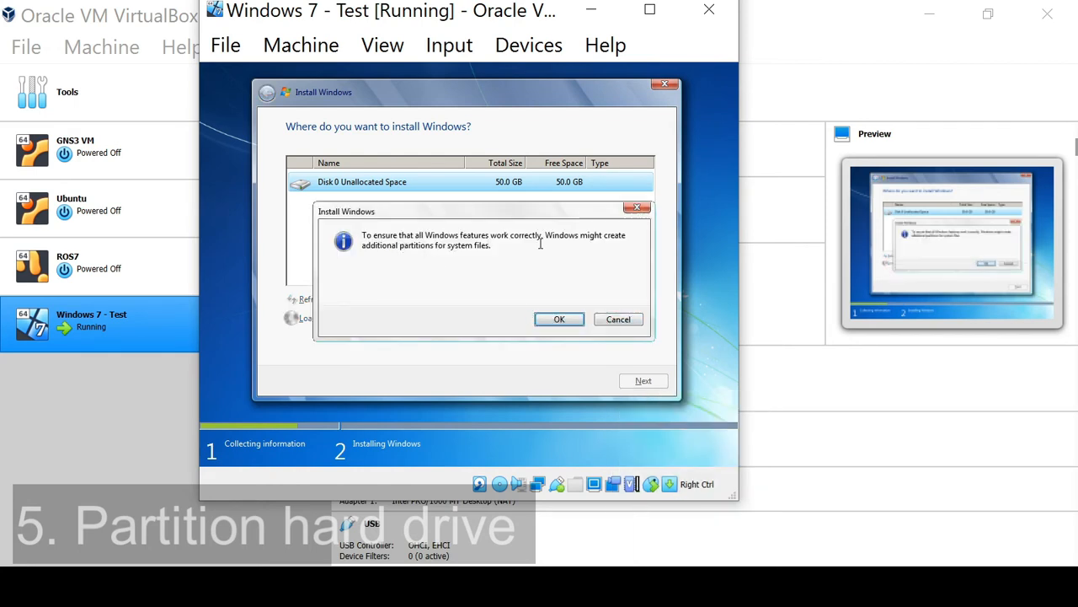
pyautogui.click(552, 319)
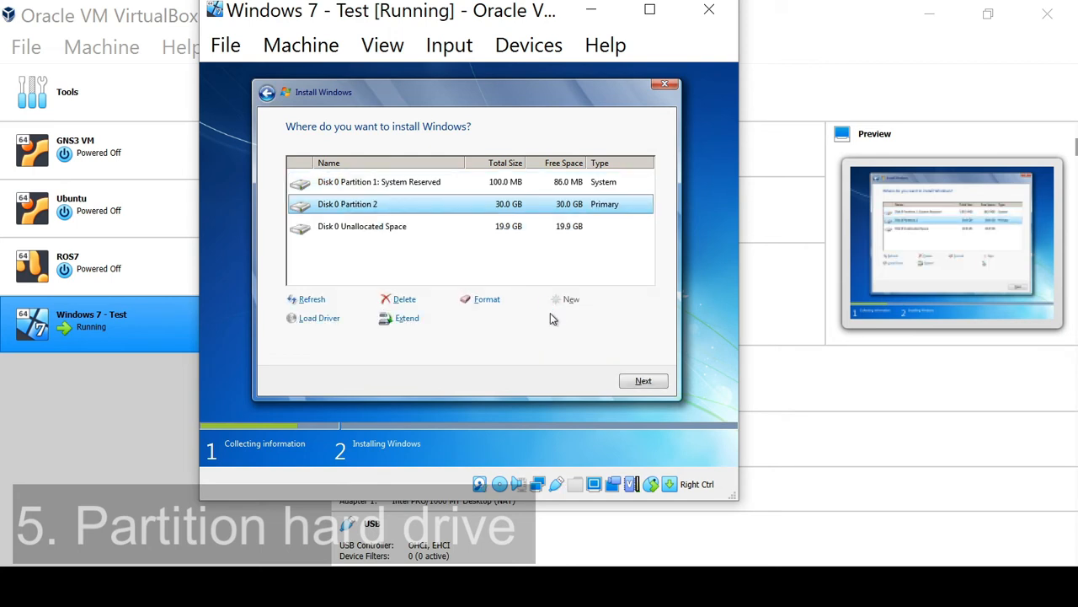
# Step: Create another partition from the remaining unallocated space at 20378 MB
pyautogui.click(419, 187)
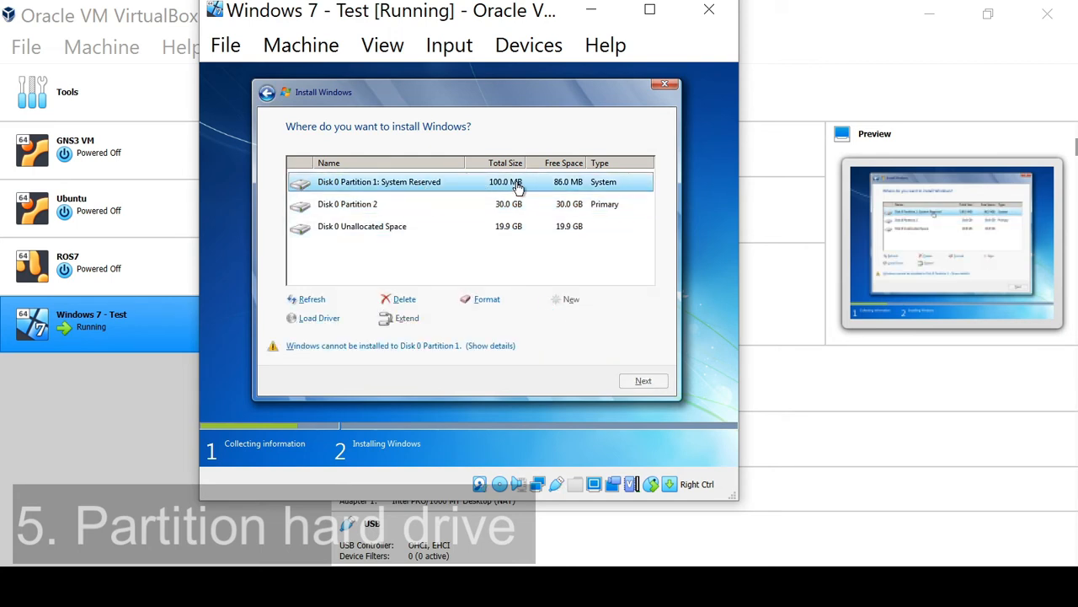
pyautogui.click(376, 209)
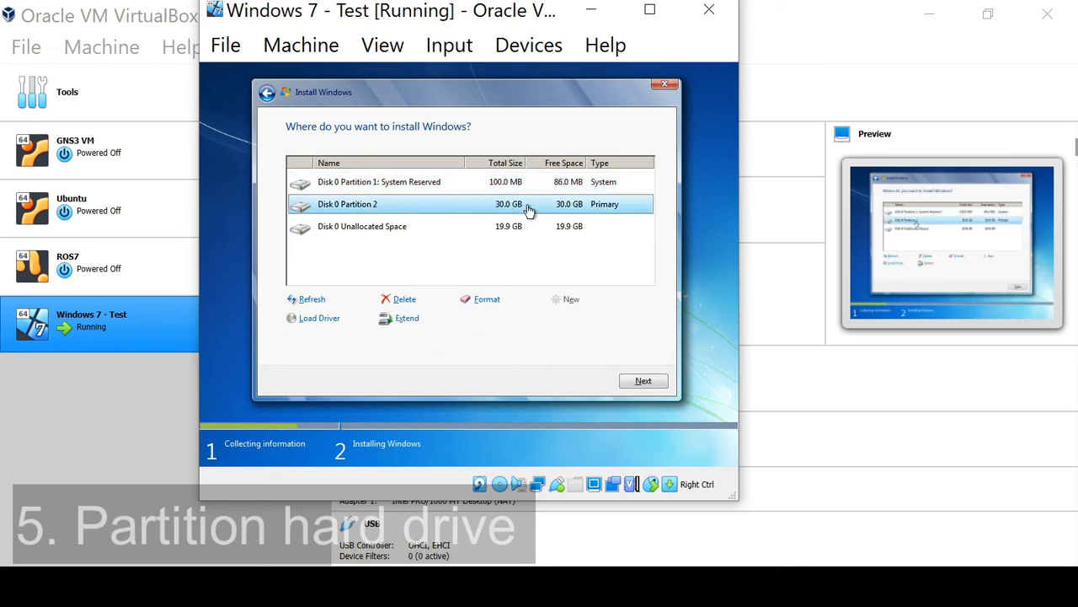
pyautogui.click(368, 224)
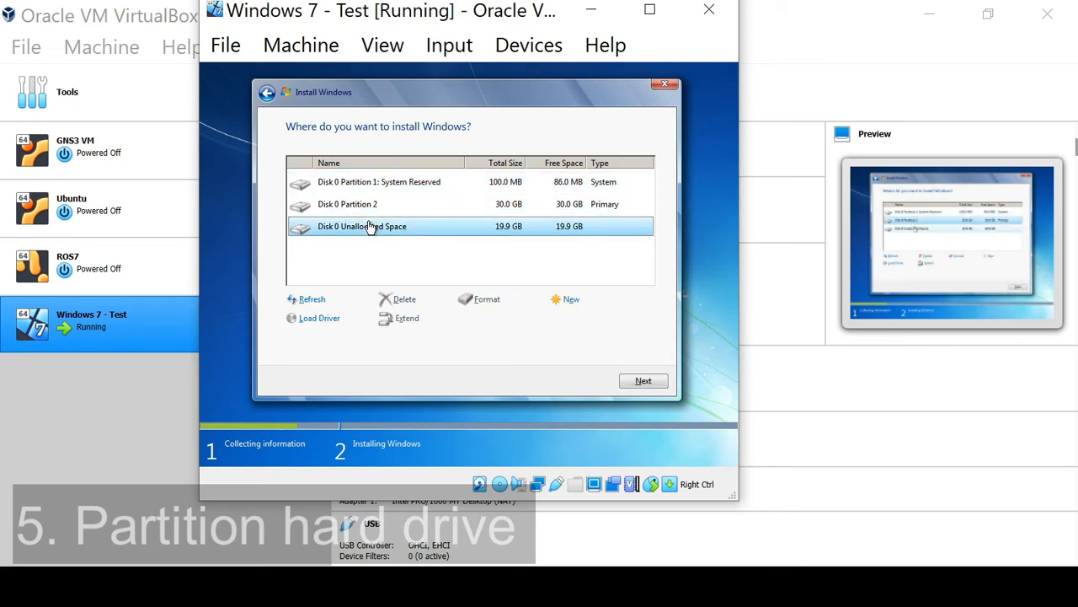
pyautogui.click(566, 301)
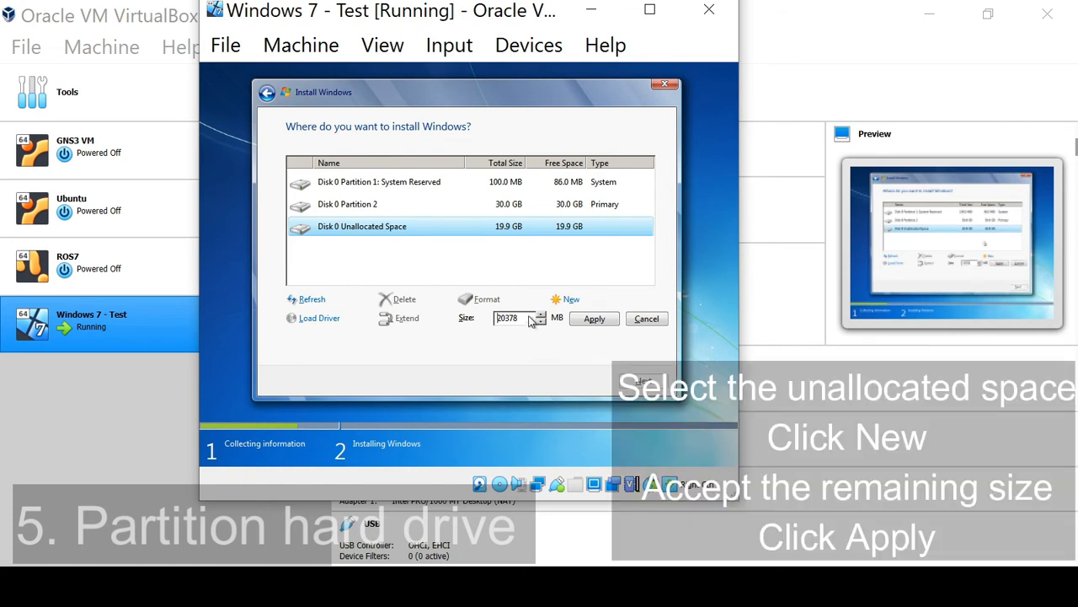
pyautogui.click(597, 321)
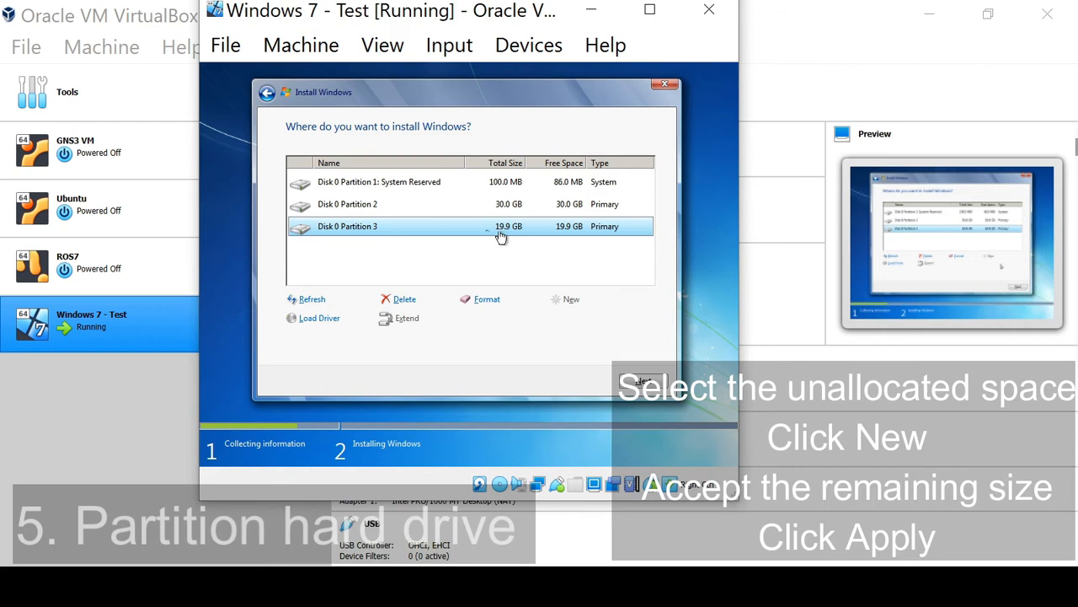
# Step: Select Disk 0 Partition 2 as the install location and begin installing
pyautogui.click(364, 207)
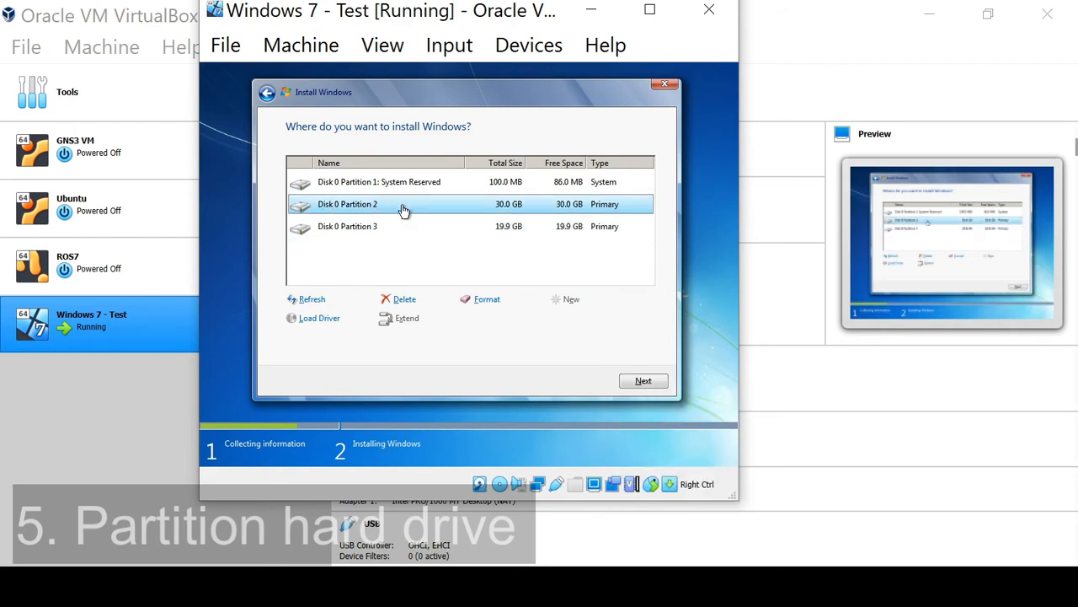
pyautogui.click(642, 381)
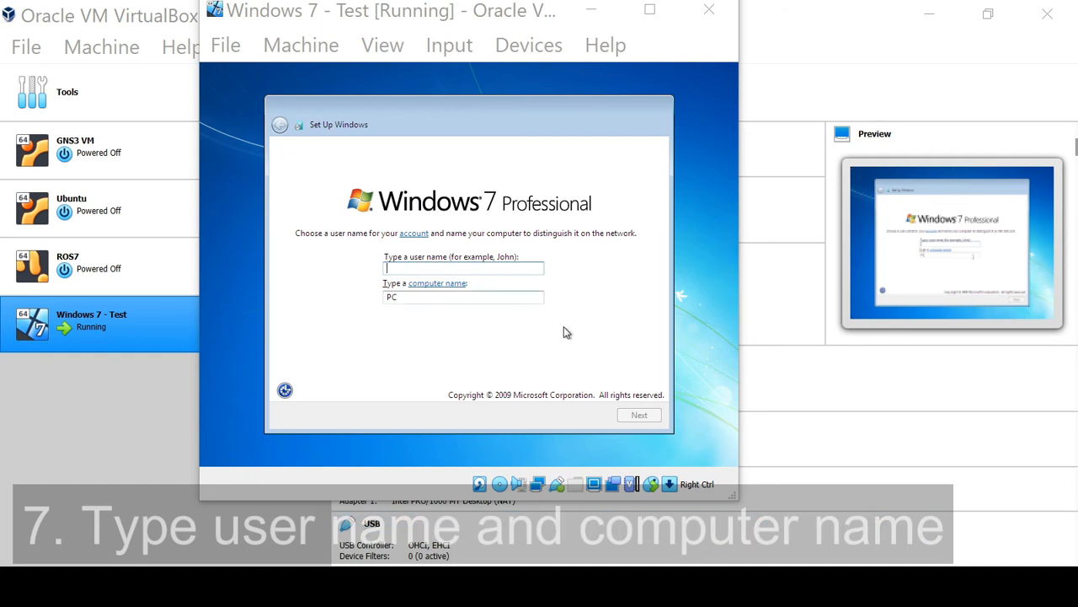
# Step: Enter a user name for the account, keep the suggested computer name, and continue
pyautogui.click(473, 269)
pyautogui.write('i')
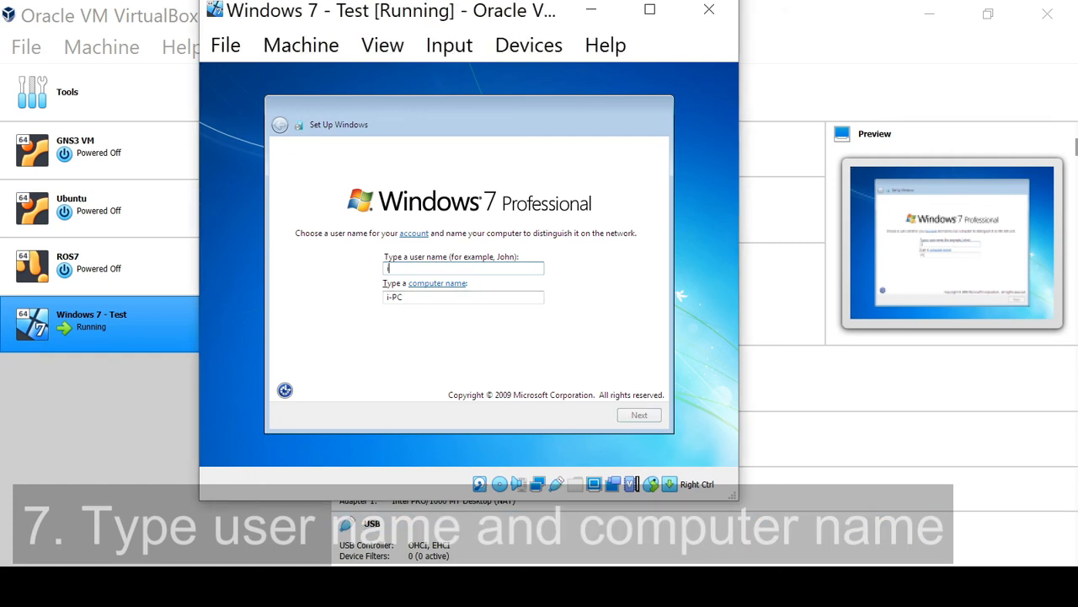
pyautogui.write('nquirinity')
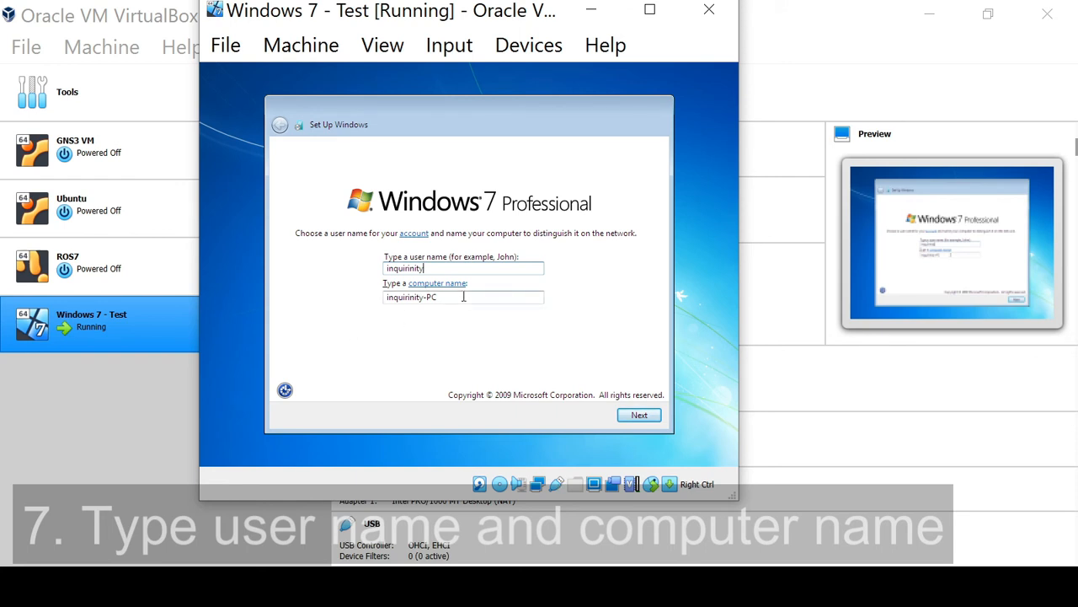
pyautogui.click(643, 419)
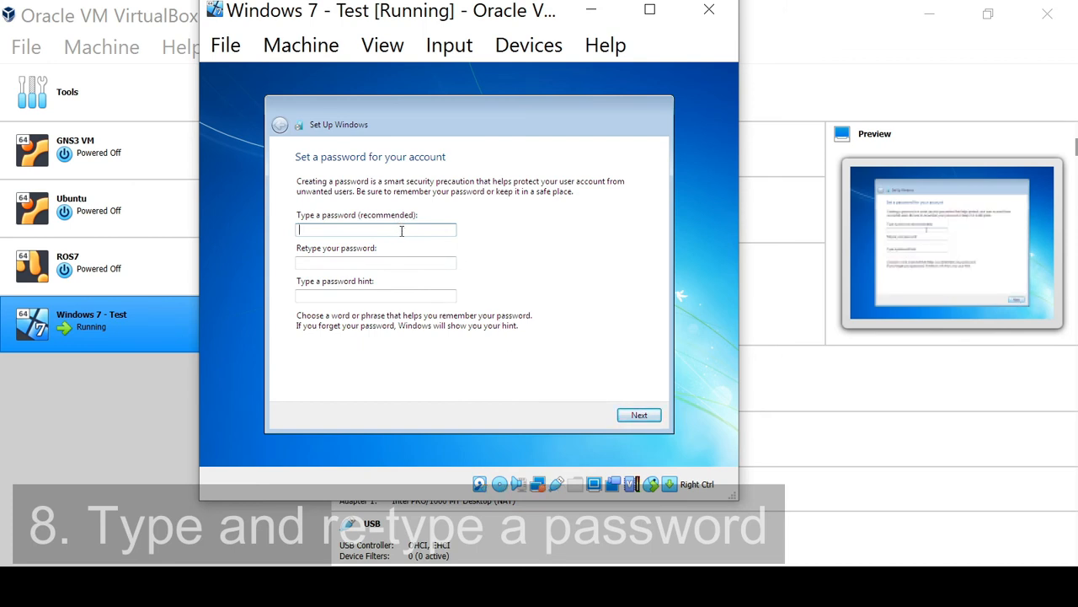
# Step: Enter the account password and retype it to confirm
pyautogui.write('pa')
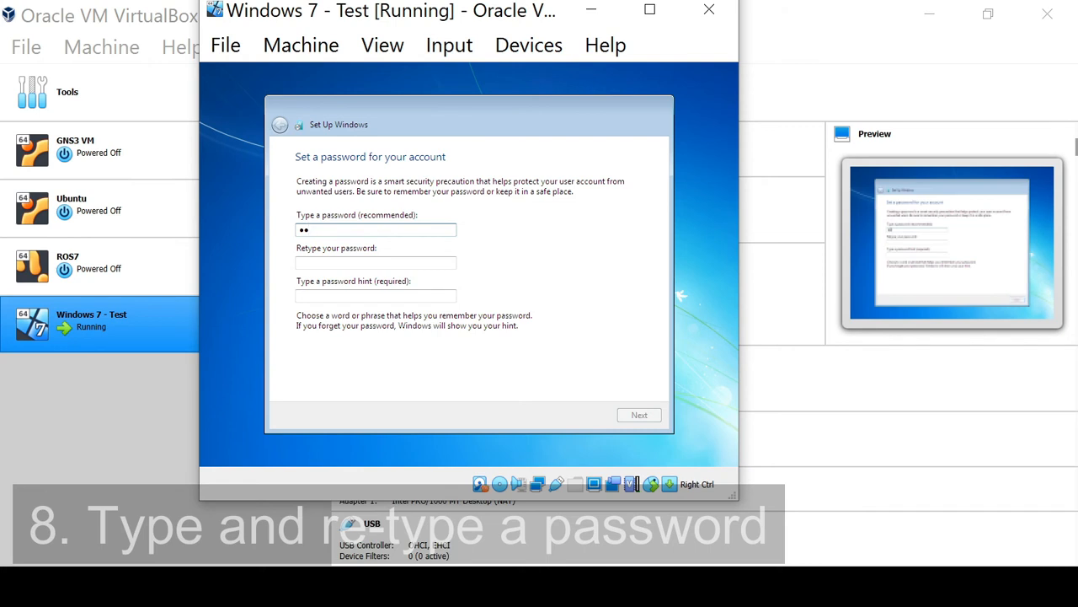
pyautogui.write('ssword')
pyautogui.press('Tab')
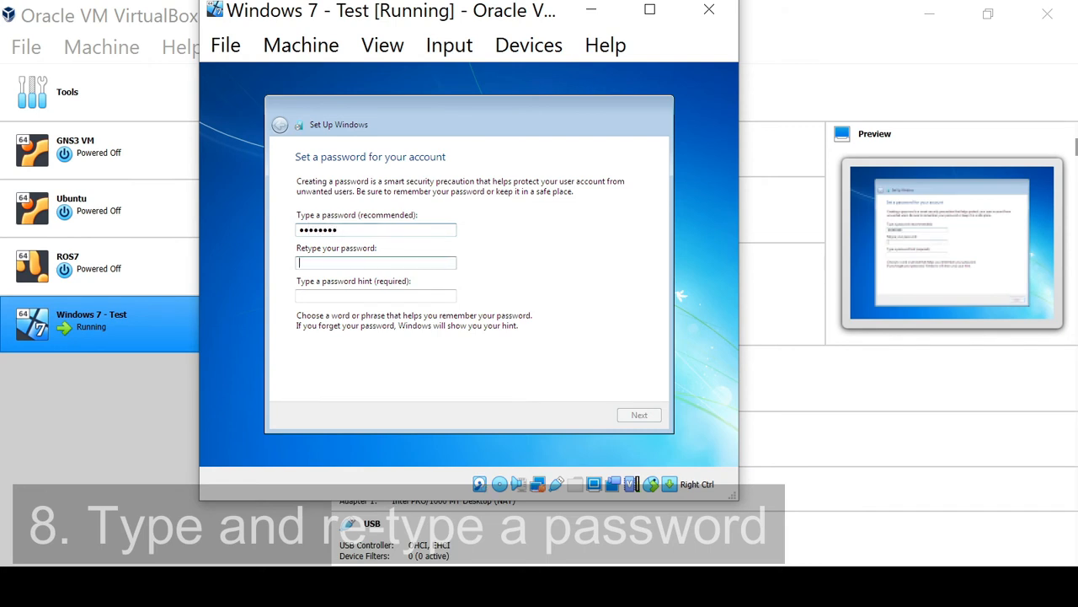
pyautogui.write('pass')
# Step: Set the password hint to default and continue
pyautogui.click(342, 295)
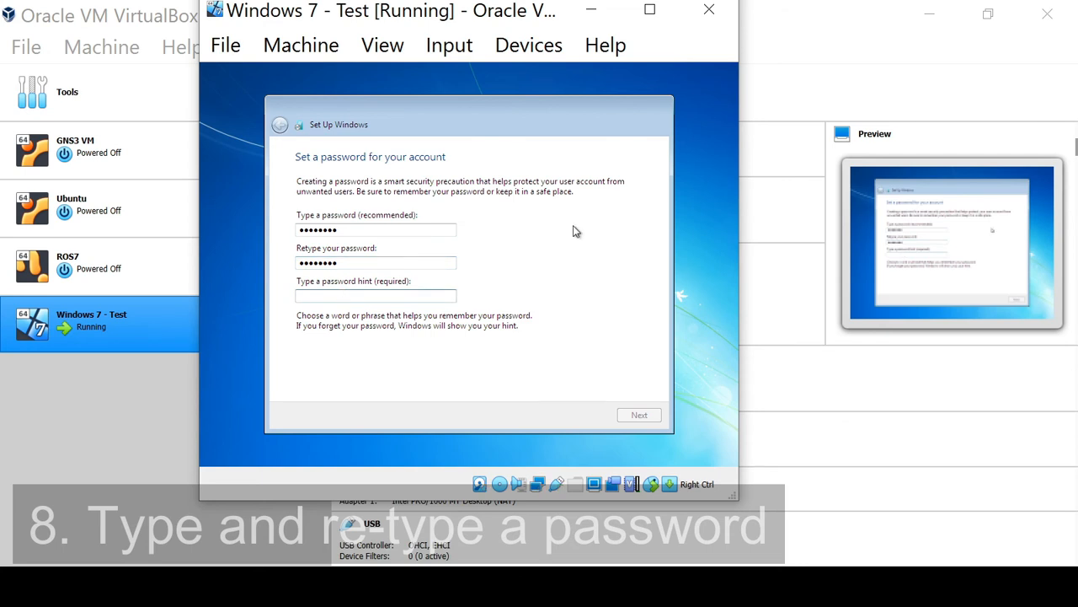
pyautogui.write('default')
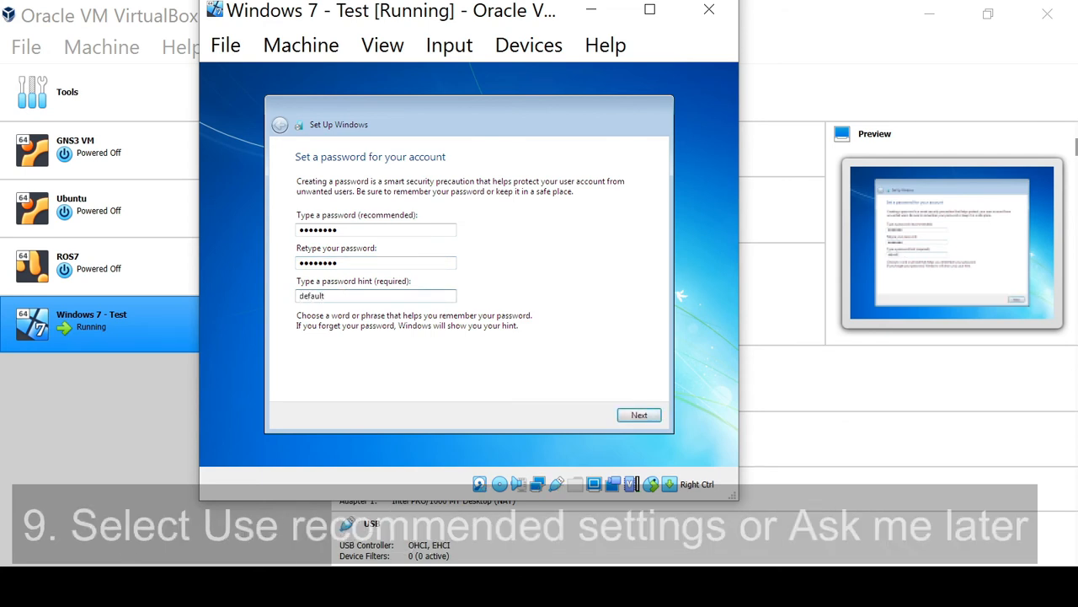
pyautogui.click(642, 416)
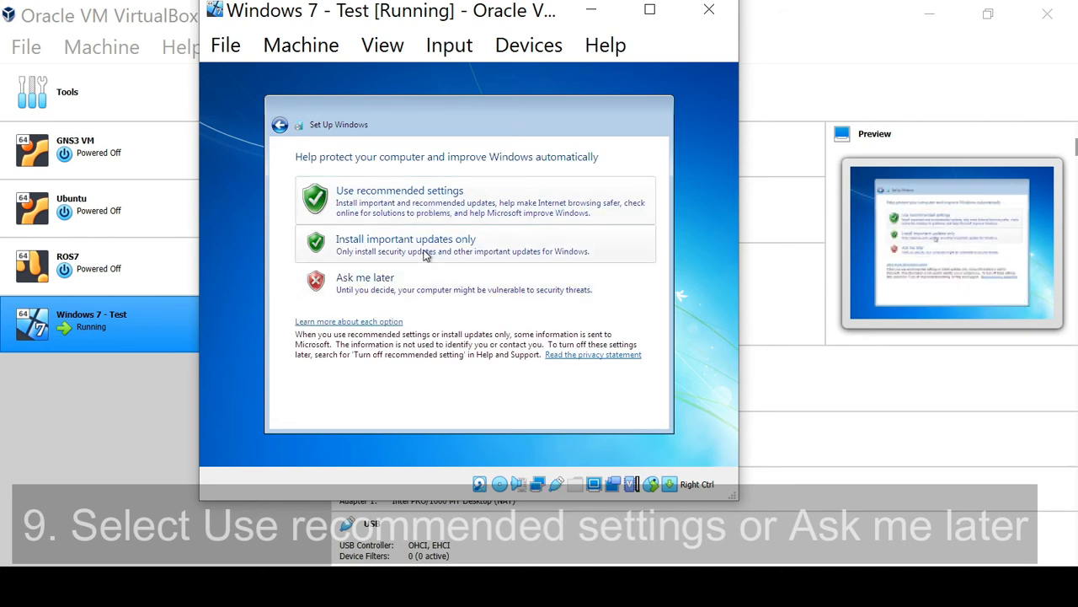
# Step: Choose Ask me later for updates and set the time zone to (UTC+08:00) Kuala Lumpur, Singapore
pyautogui.click(429, 291)
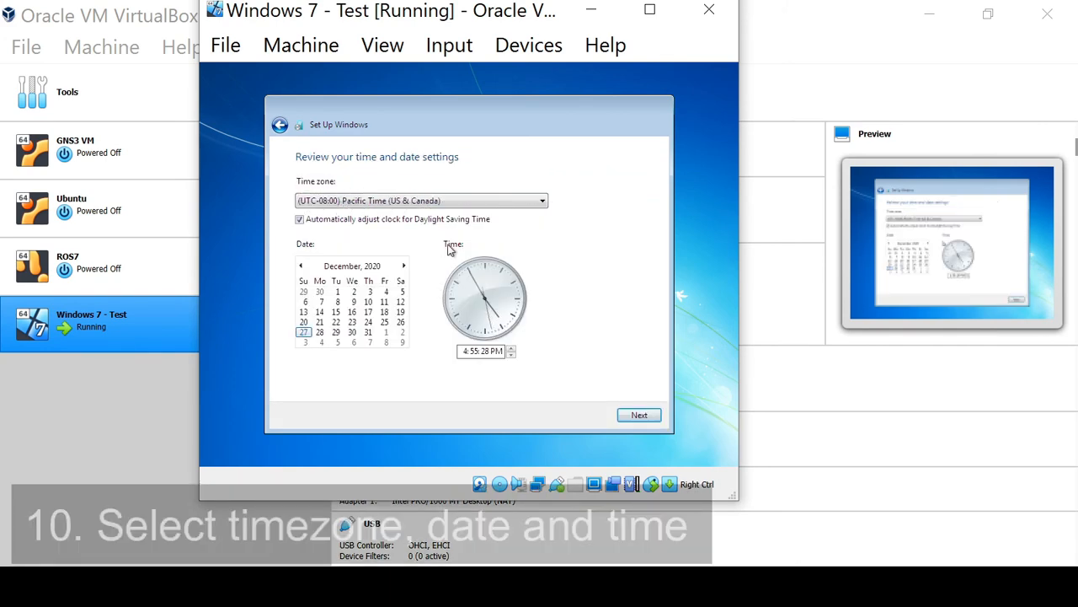
pyautogui.click(470, 202)
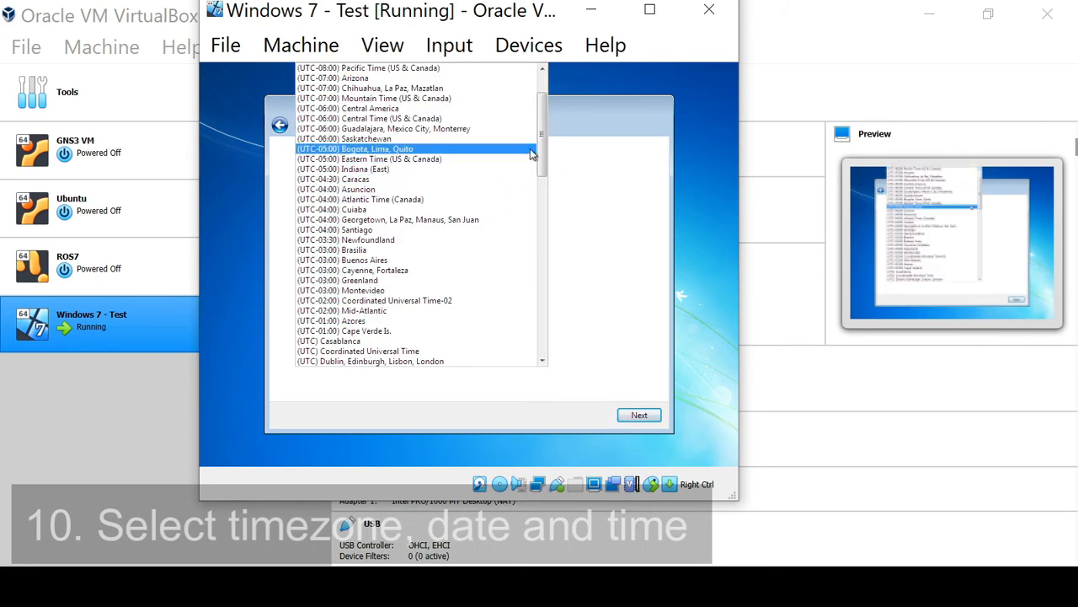
pyautogui.moveTo(545, 126); pyautogui.dragTo(538, 305)
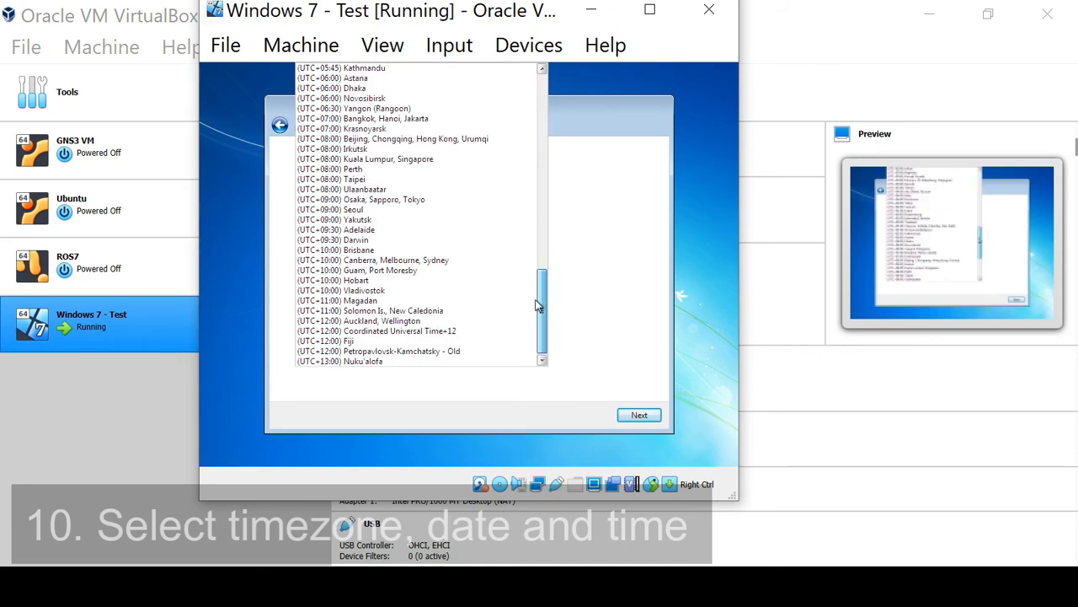
pyautogui.click(368, 159)
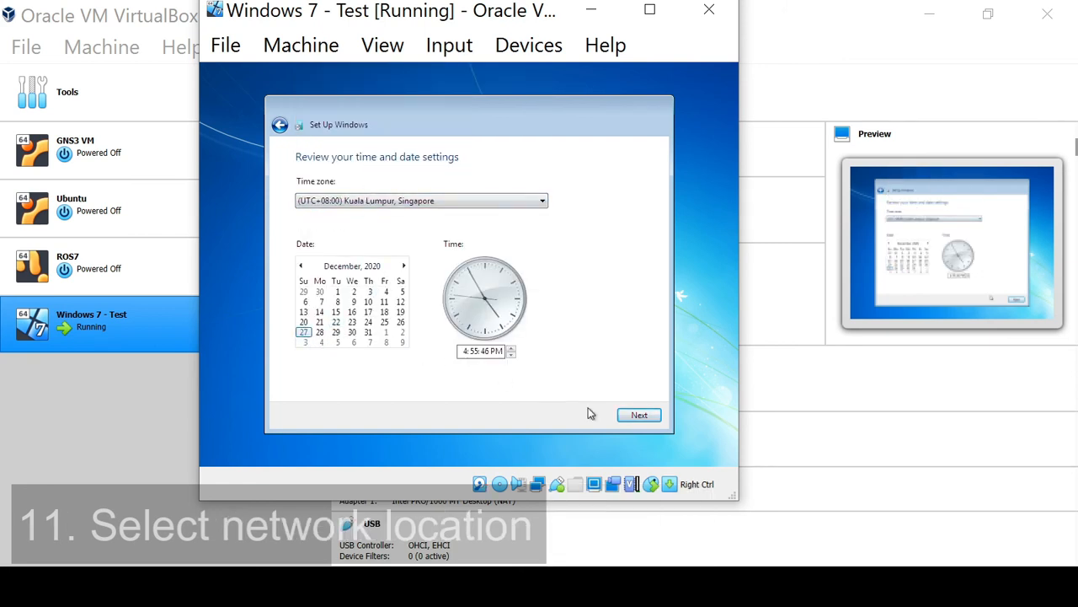
pyautogui.click(639, 417)
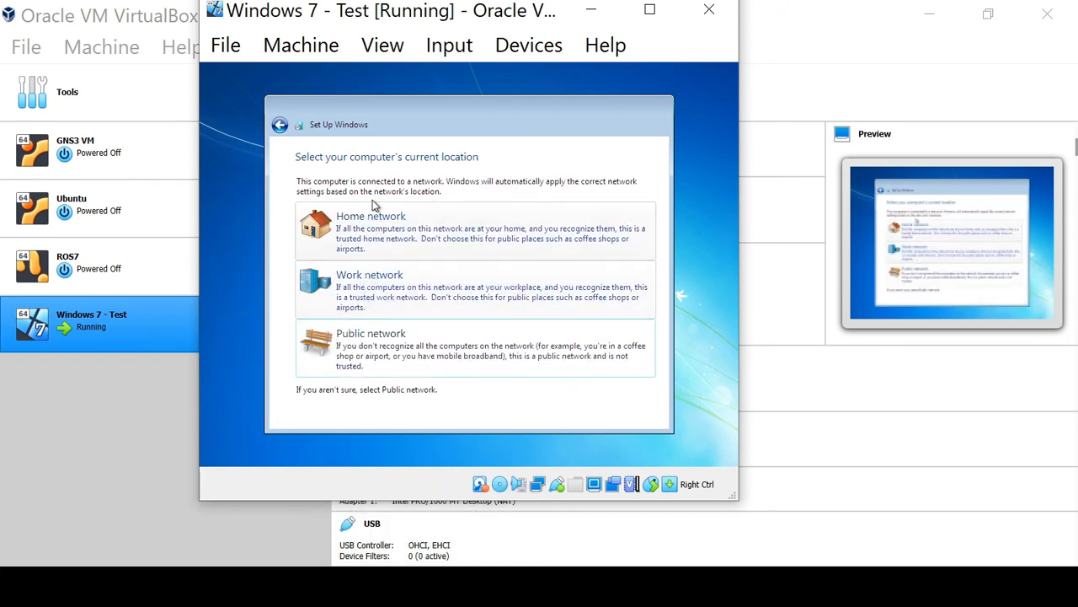
# Step: Select Public network as the computer's current network location
pyautogui.click(401, 366)
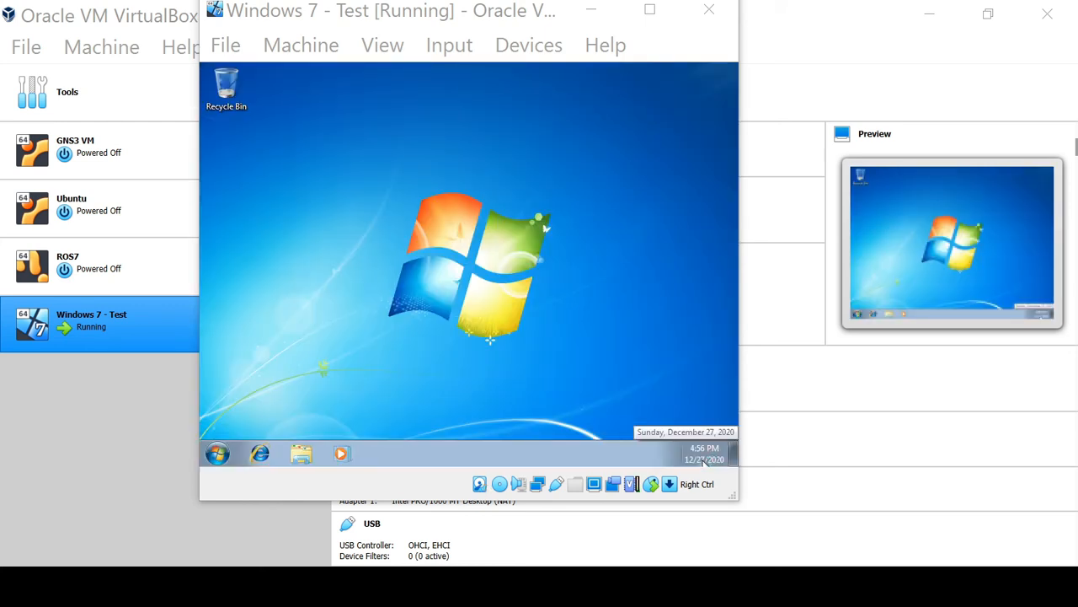
# Step: Open the Start menu on the new desktop to examine it, then close it
pyautogui.click(222, 477)
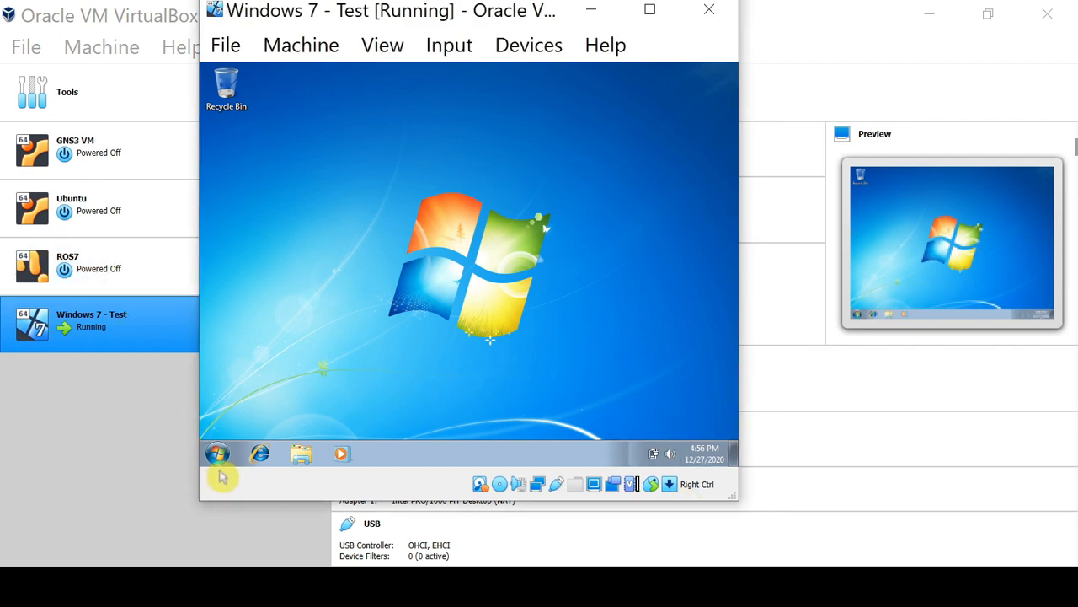
pyautogui.click(217, 454)
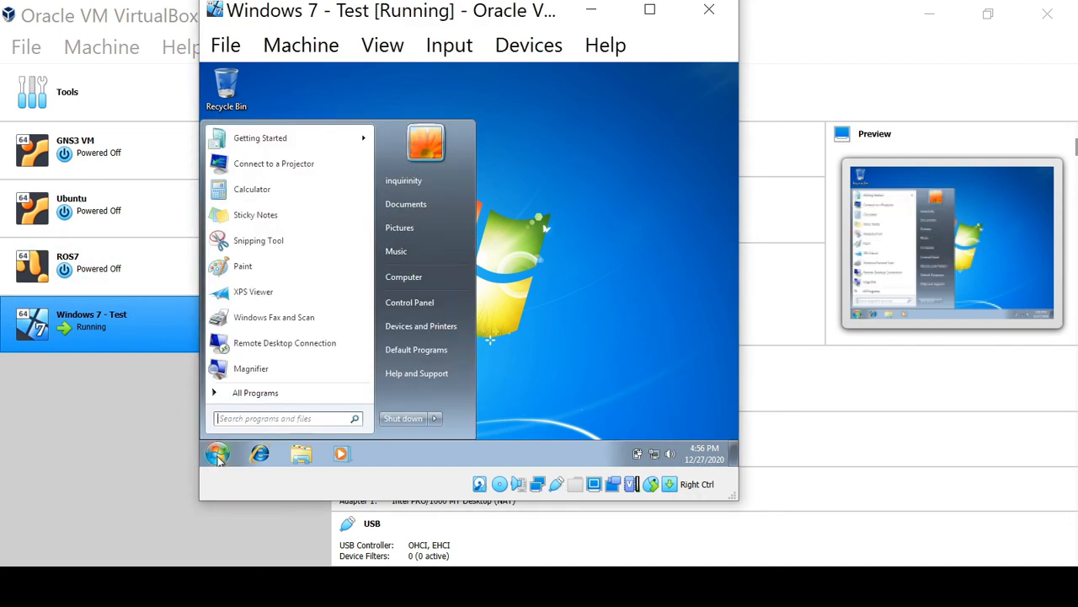
pyautogui.click(218, 454)
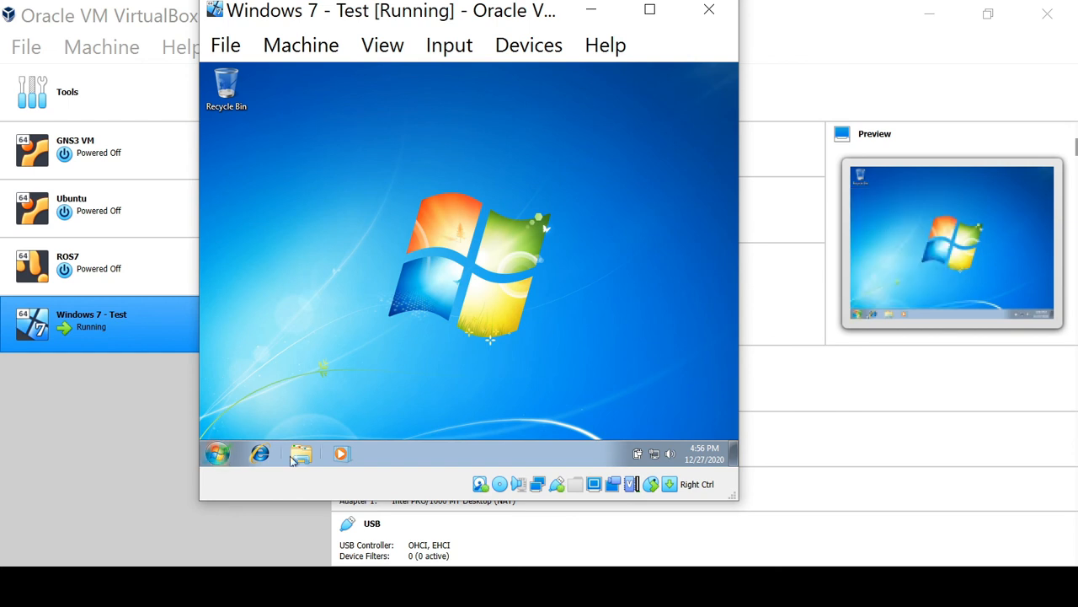